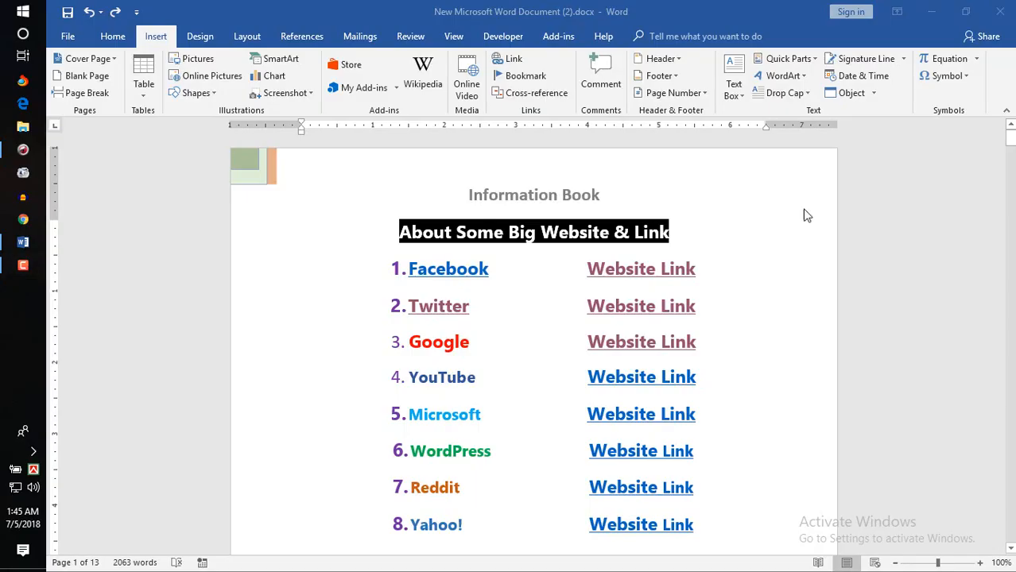
# Step: Browse the Shapes gallery and dismiss it without inserting anything
pyautogui.click(214, 96)
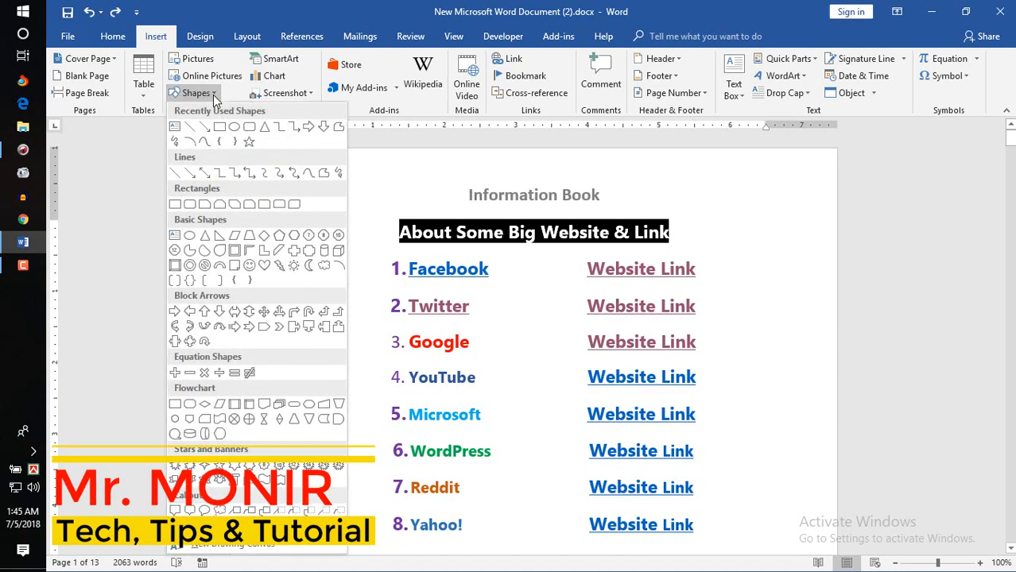
pyautogui.click(213, 95)
pyautogui.click(213, 94)
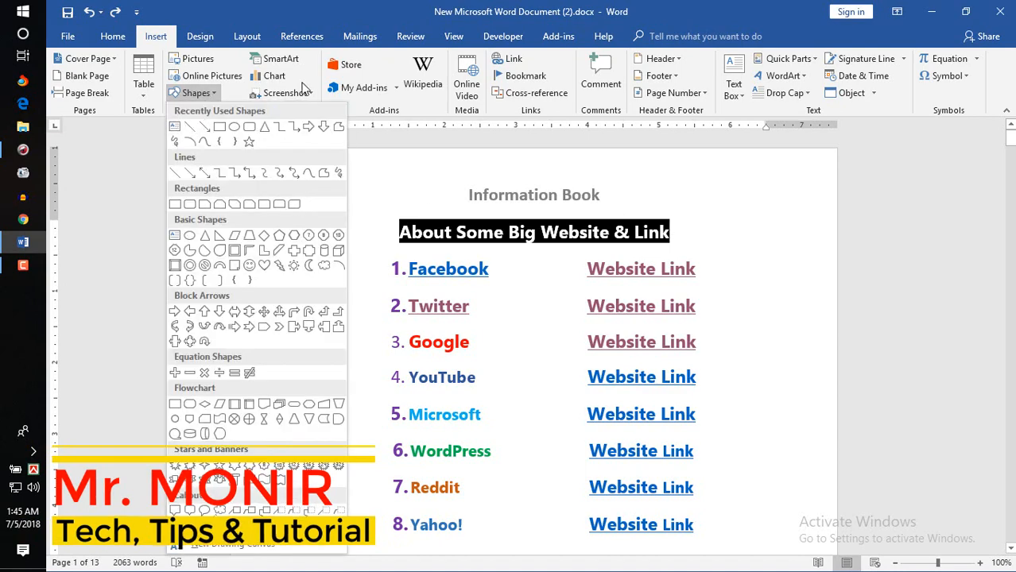
pyautogui.click(749, 267)
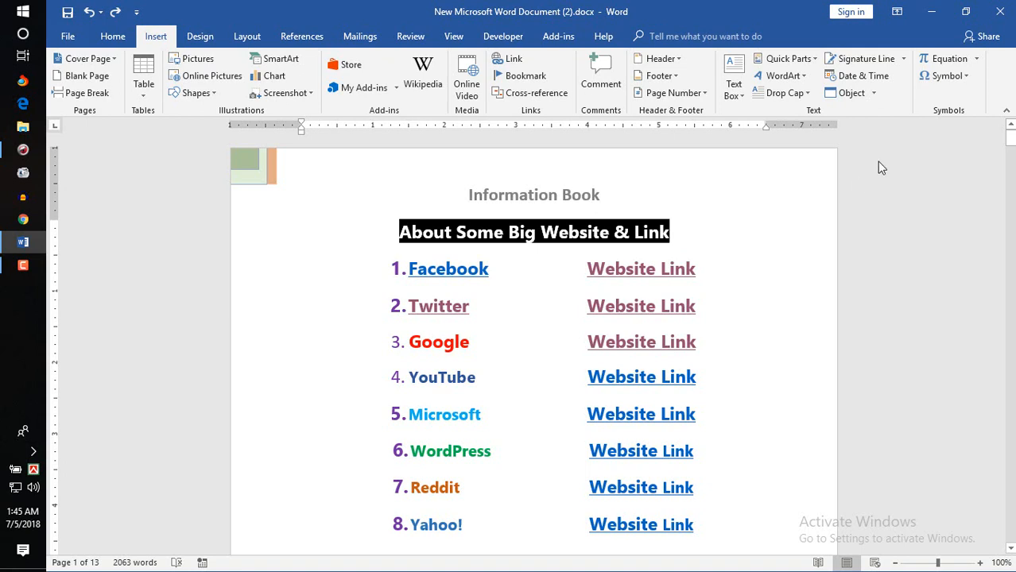
# Step: Draw a wide custom text box on the empty line below the New Word File heading
pyautogui.scroll(-10, 1011, 140)
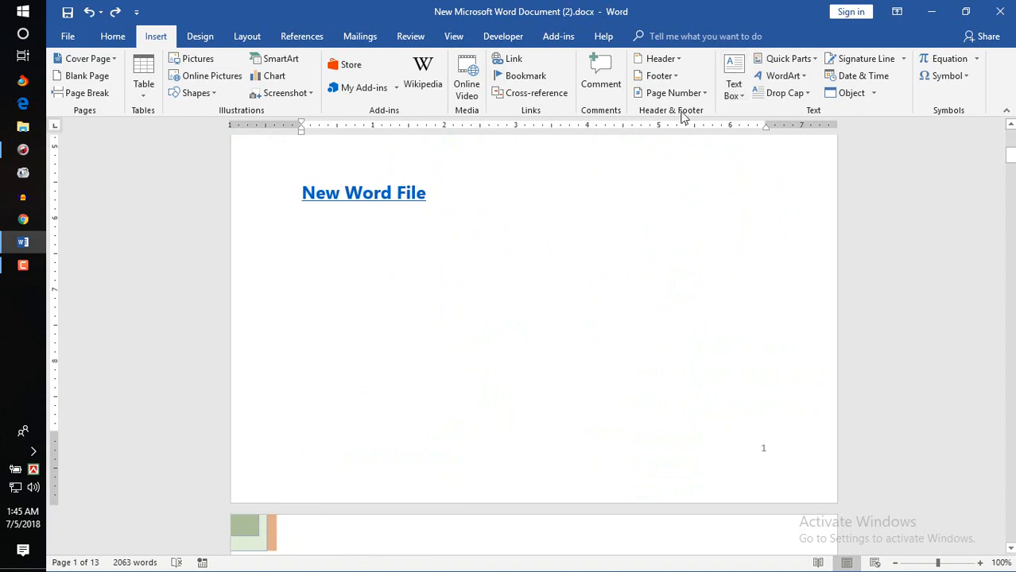
pyautogui.click(460, 329)
pyautogui.click(736, 68)
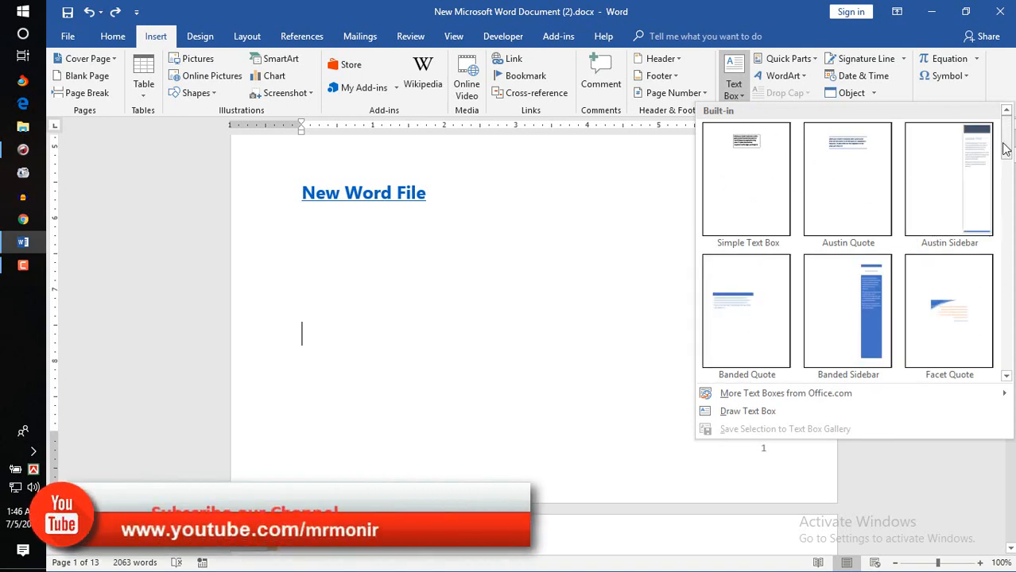
pyautogui.moveTo(1004, 147); pyautogui.dragTo(1005, 192)
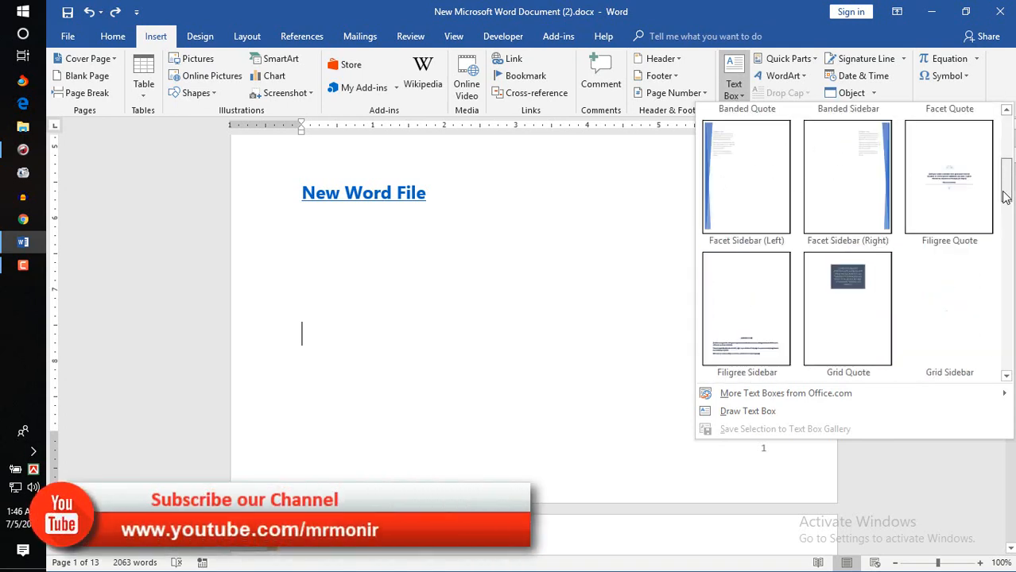
pyautogui.click(741, 414)
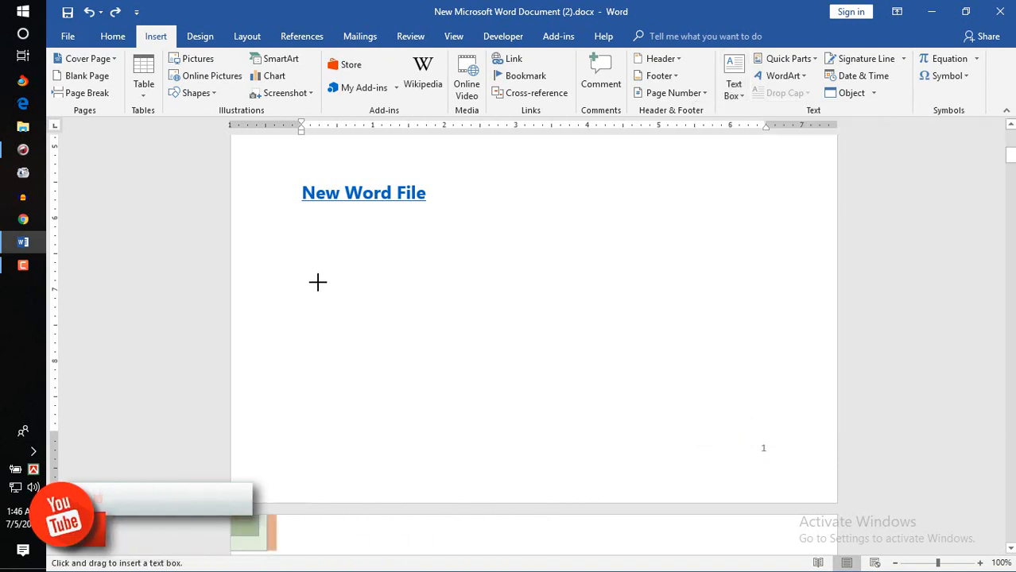
pyautogui.moveTo(317, 282); pyautogui.dragTo(765, 393)
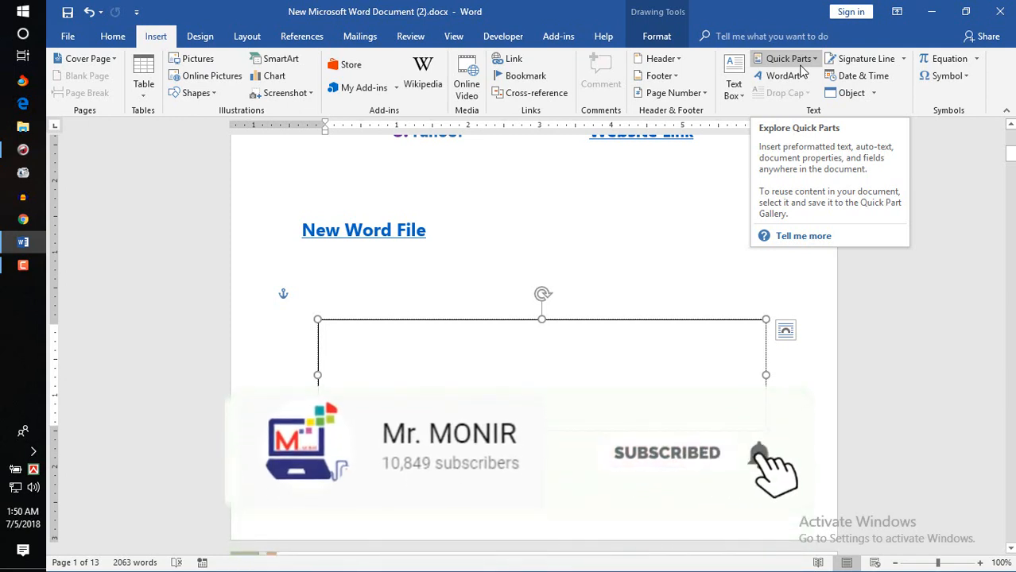
# Step: Insert the saved AutoText entry into the text box, then select the New Word File heading
pyautogui.click(800, 67)
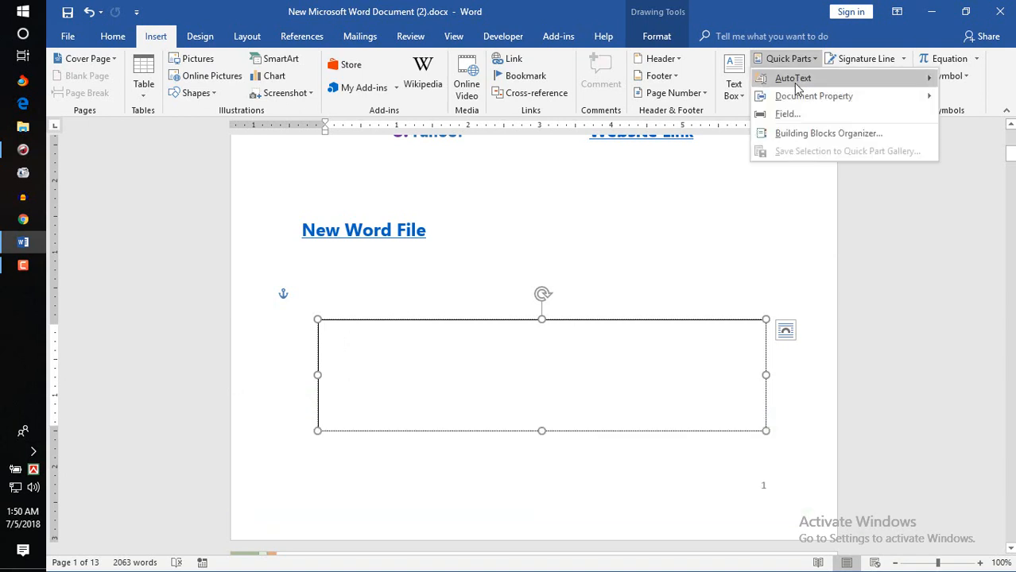
pyautogui.moveTo(797, 82)
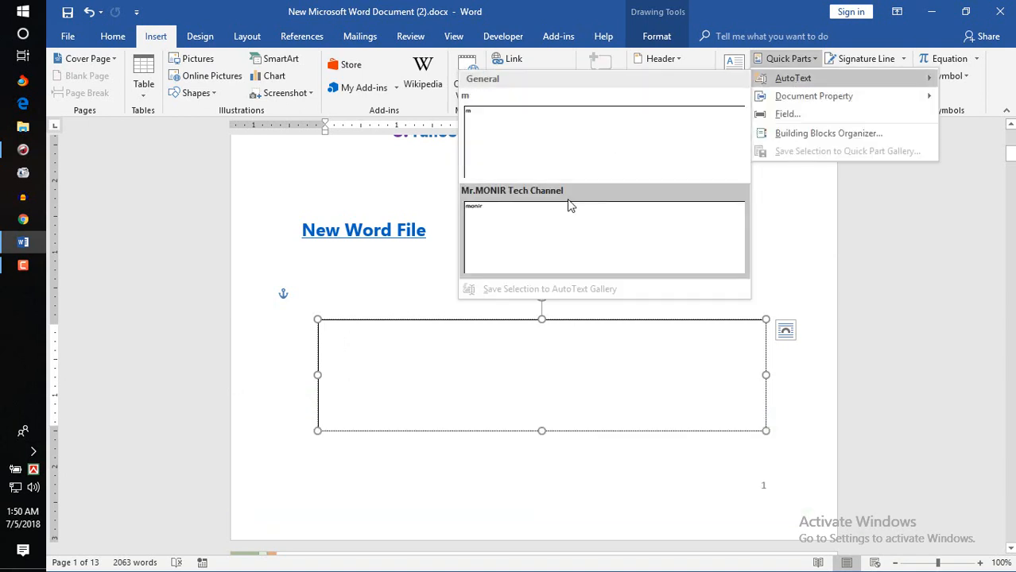
pyautogui.click(569, 206)
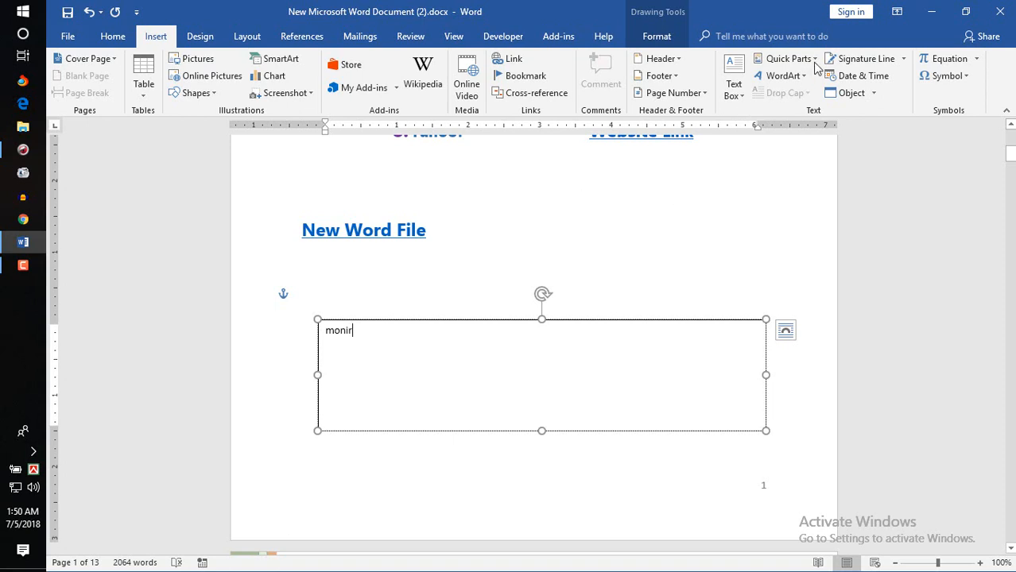
pyautogui.moveTo(427, 228); pyautogui.dragTo(299, 220)
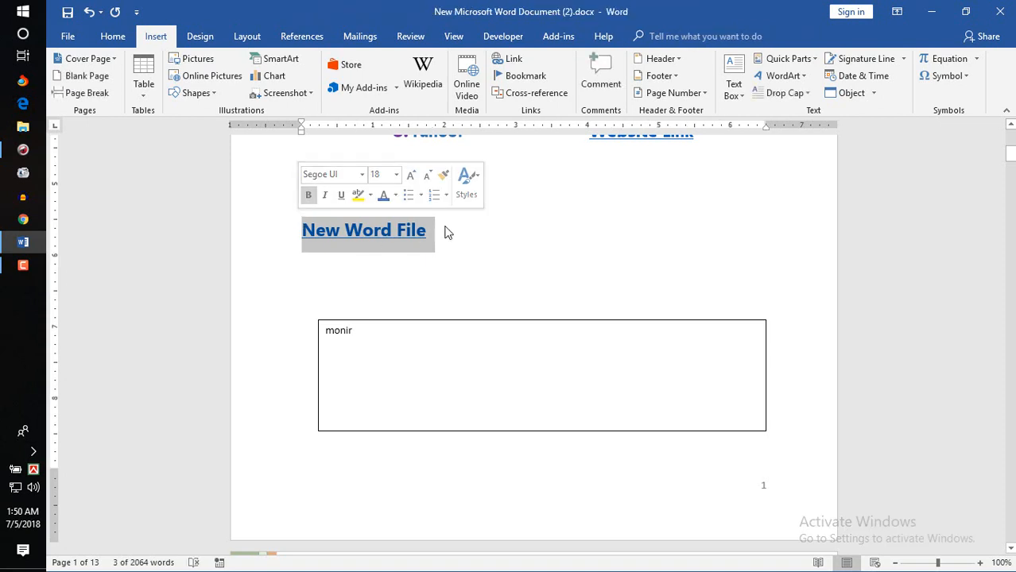
# Step: Save the New Word File heading to the Quick Part Gallery and clear the text box
pyautogui.click(811, 64)
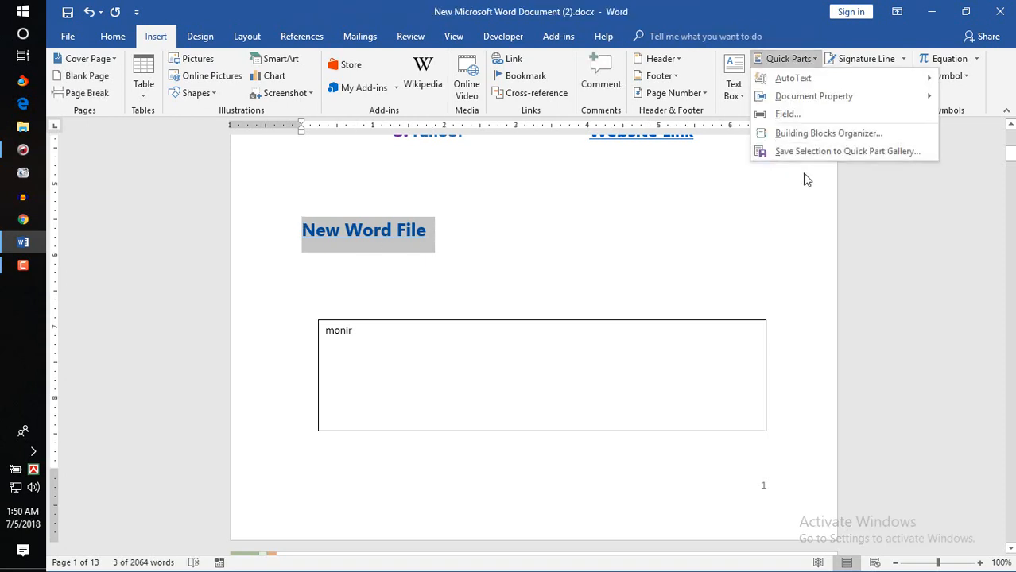
pyautogui.click(814, 151)
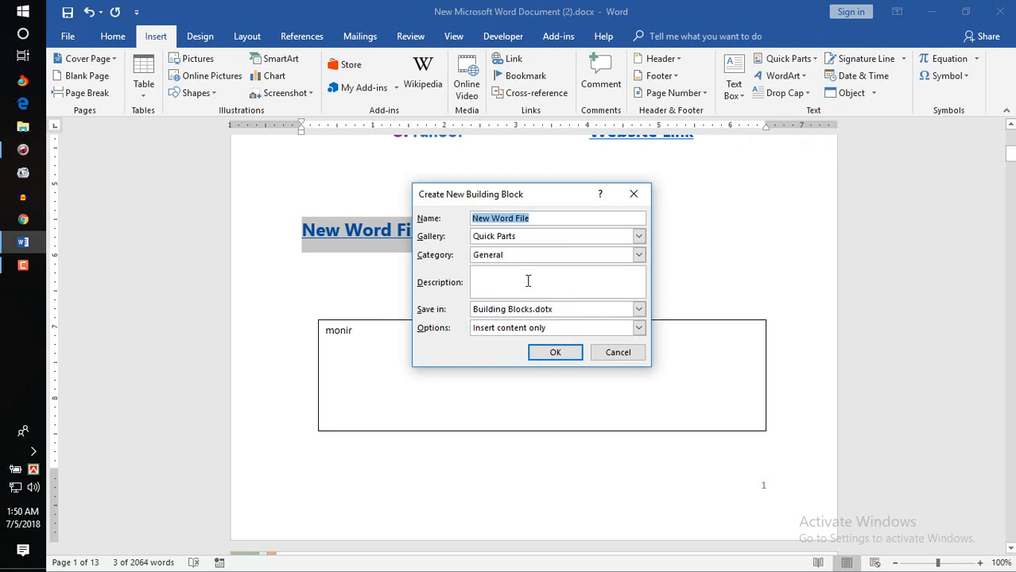
pyautogui.click(556, 353)
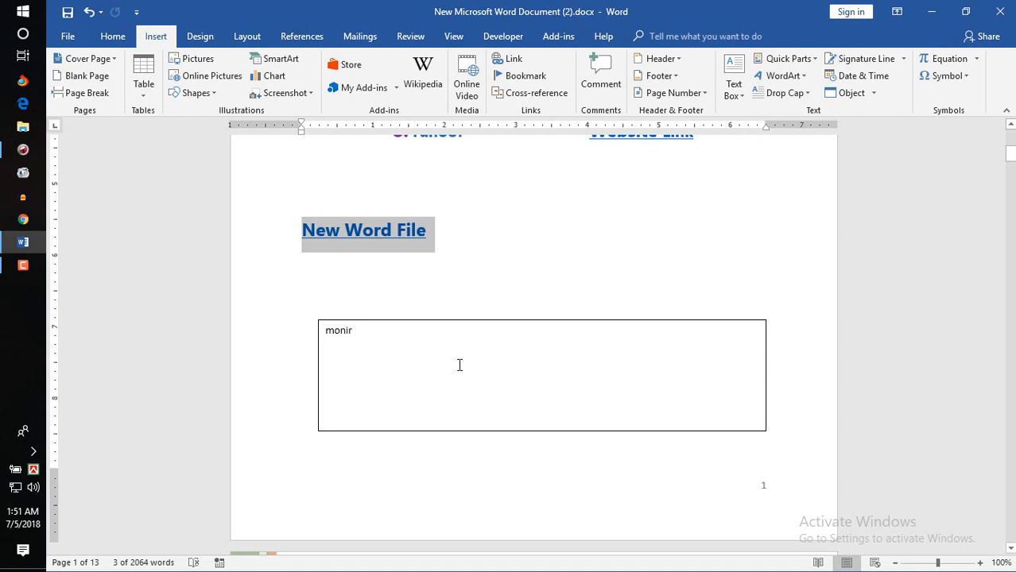
pyautogui.click(358, 328)
pyautogui.press('BackSpace')
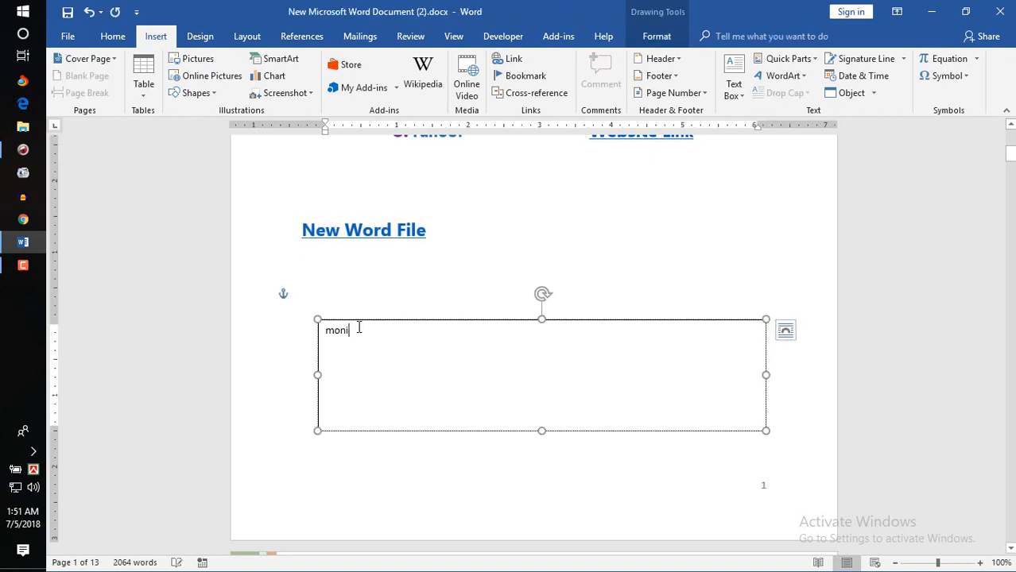
# Step: Insert the saved New Word File Quick Part into the empty text box
pyautogui.click(813, 63)
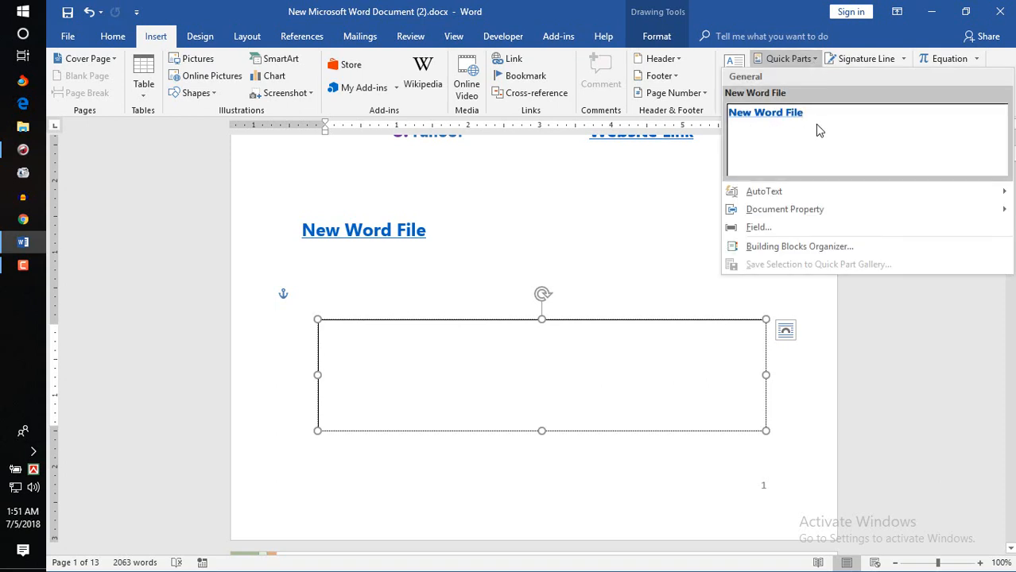
pyautogui.moveTo(761, 198)
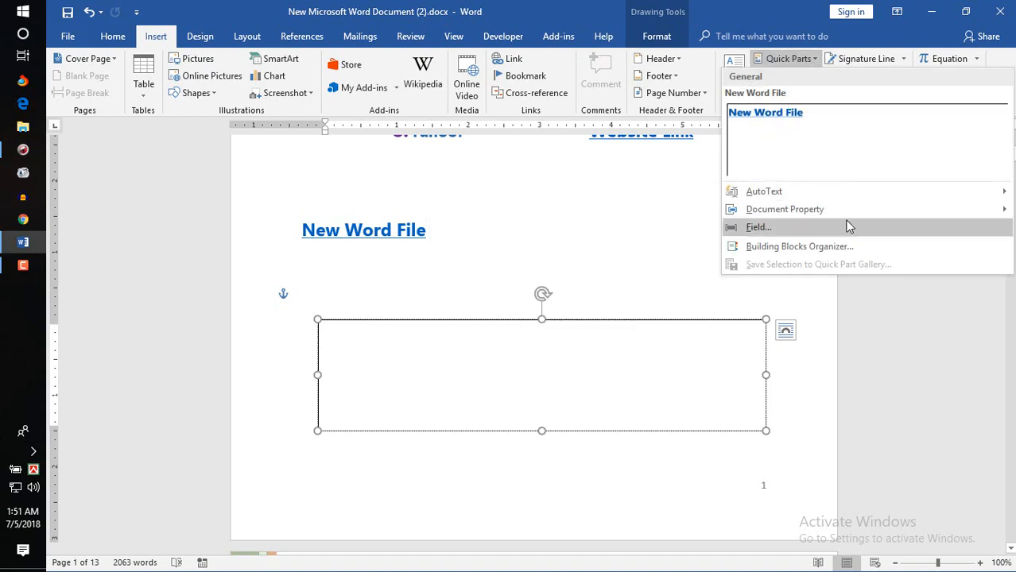
pyautogui.click(798, 138)
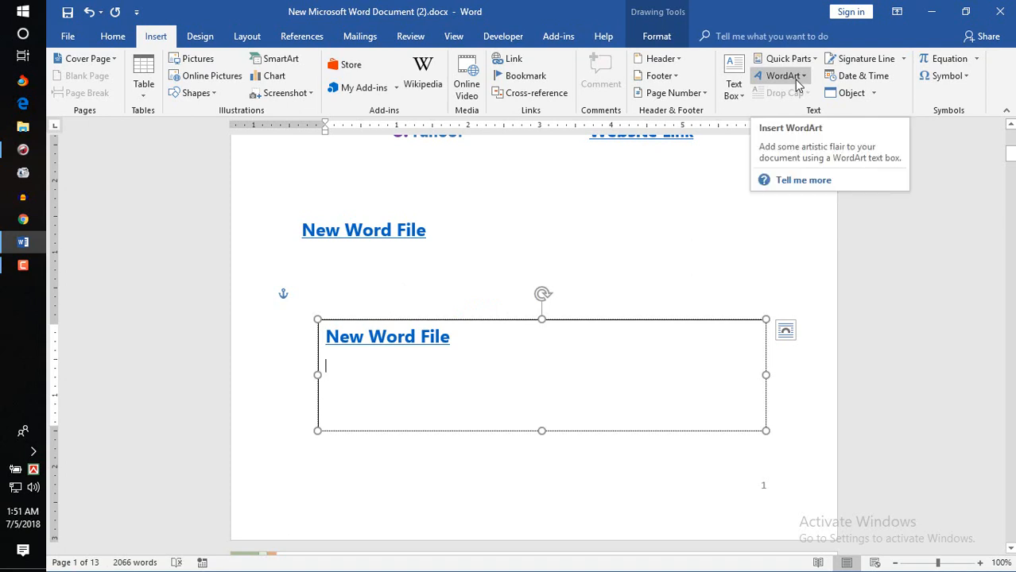
pyautogui.moveTo(1010, 154); pyautogui.dragTo(1010, 146)
pyautogui.moveTo(460, 264); pyautogui.dragTo(410, 263)
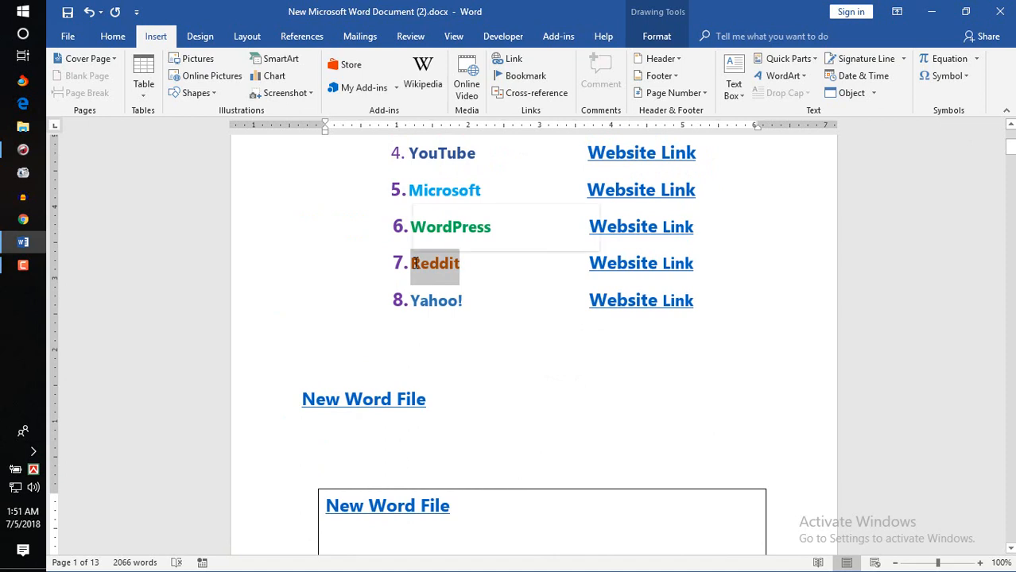
pyautogui.click(803, 76)
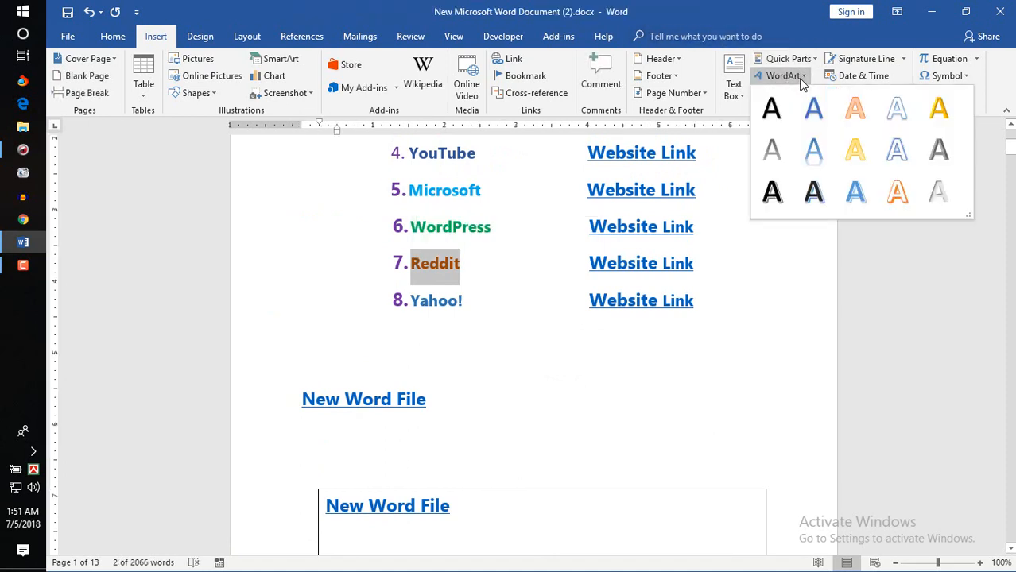
pyautogui.click(824, 163)
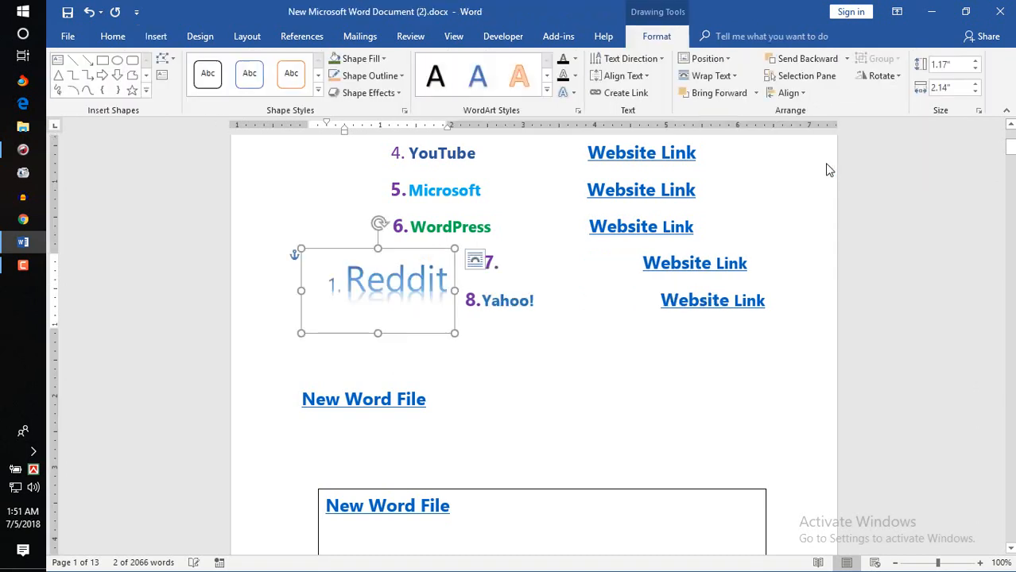
pyautogui.click(484, 326)
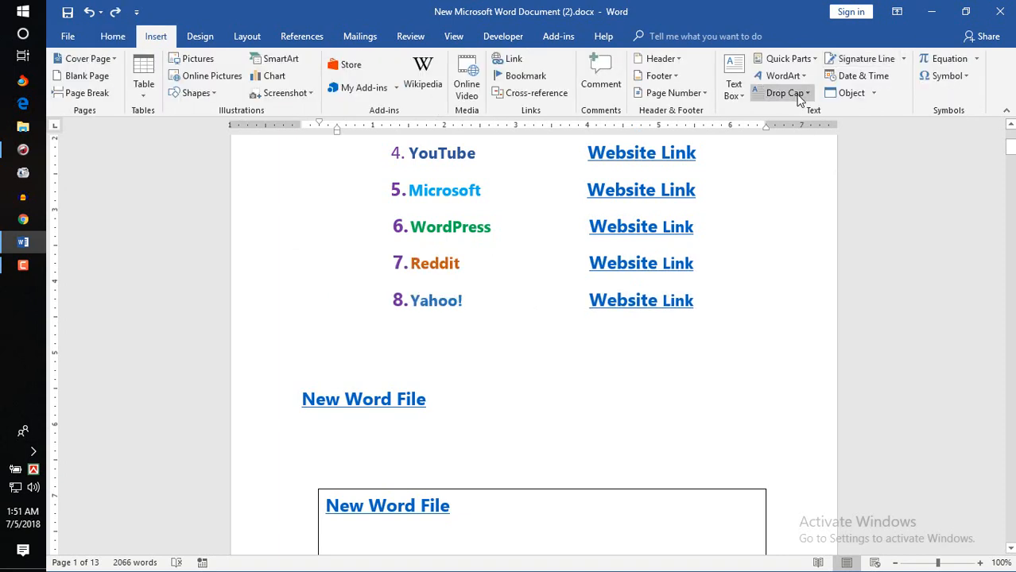
# Step: Give the Facebook paragraph on page 2 a Dropped capital F
pyautogui.click(484, 317)
pyautogui.click(391, 356)
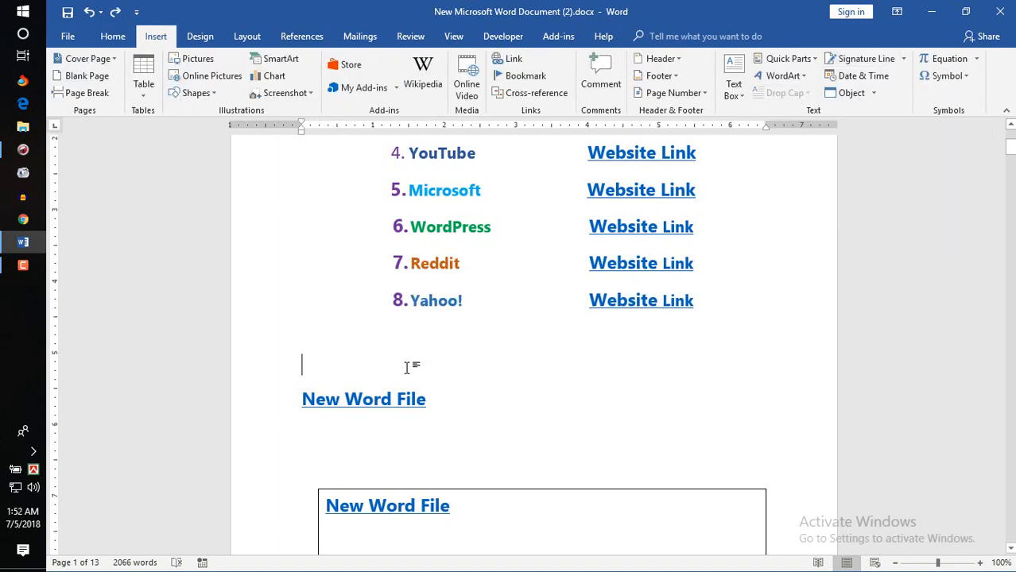
pyautogui.scroll(-3, 469, 397)
pyautogui.scroll(-3, 533, 342)
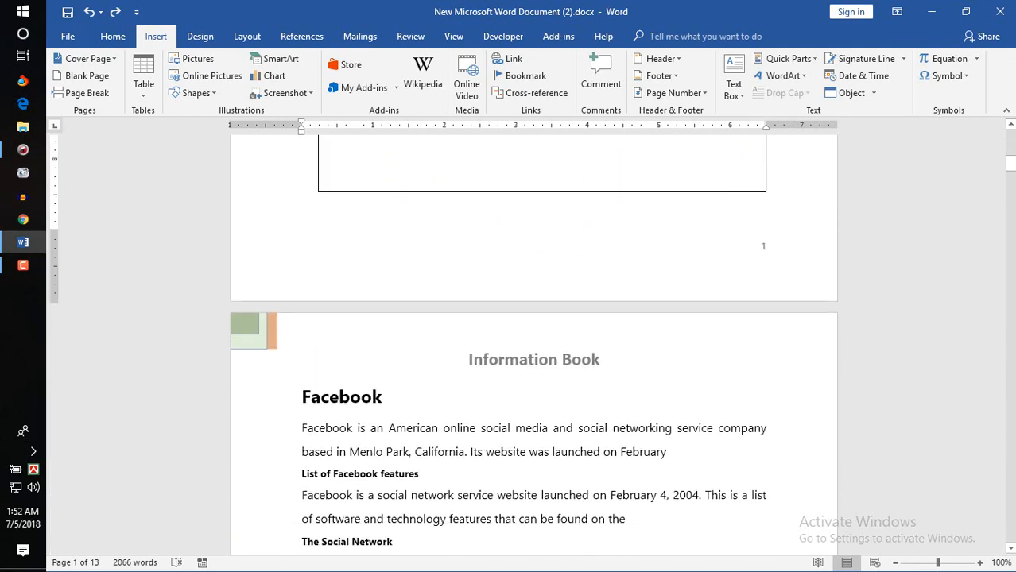
pyautogui.click(427, 465)
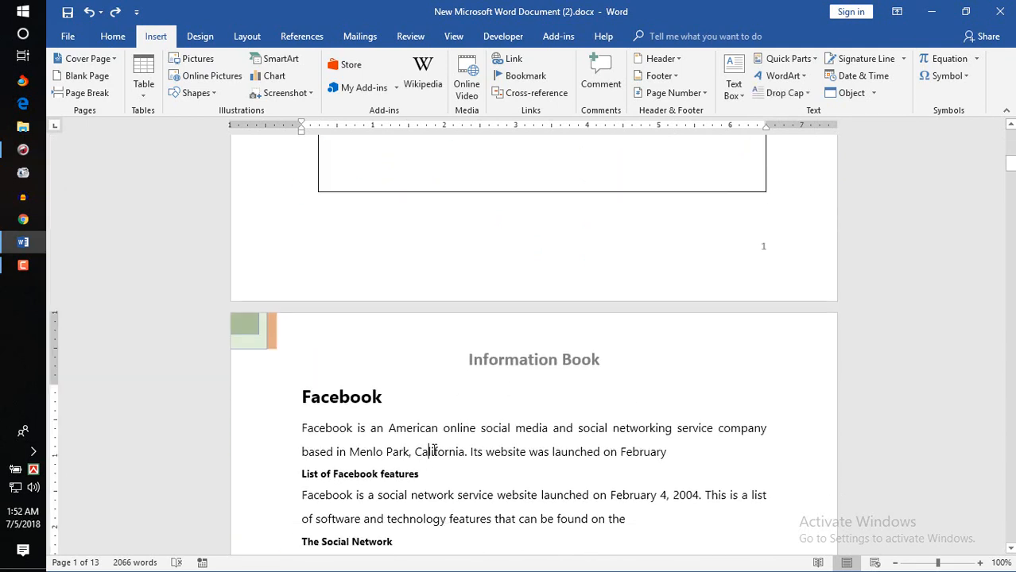
pyautogui.click(809, 100)
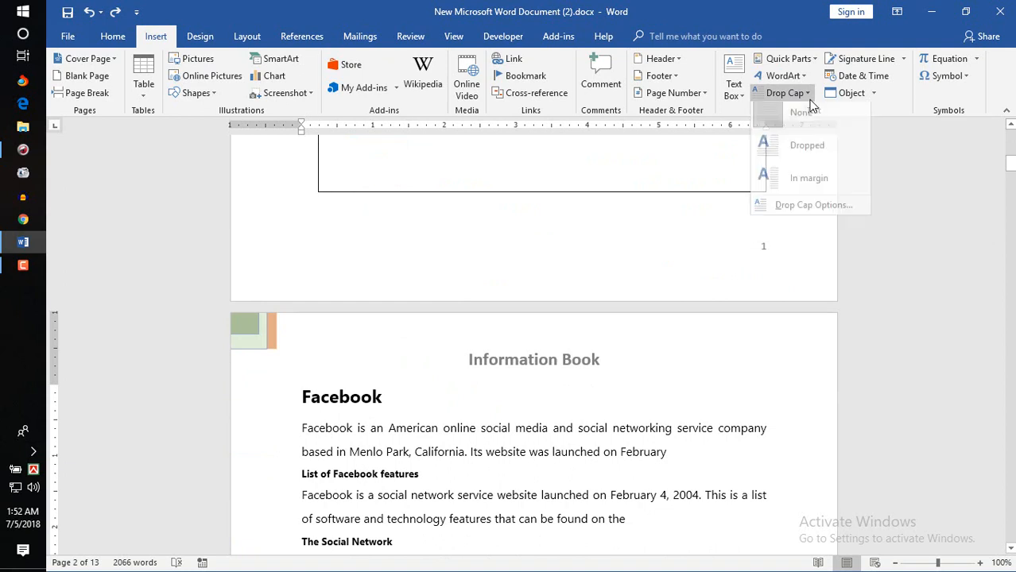
pyautogui.click(804, 152)
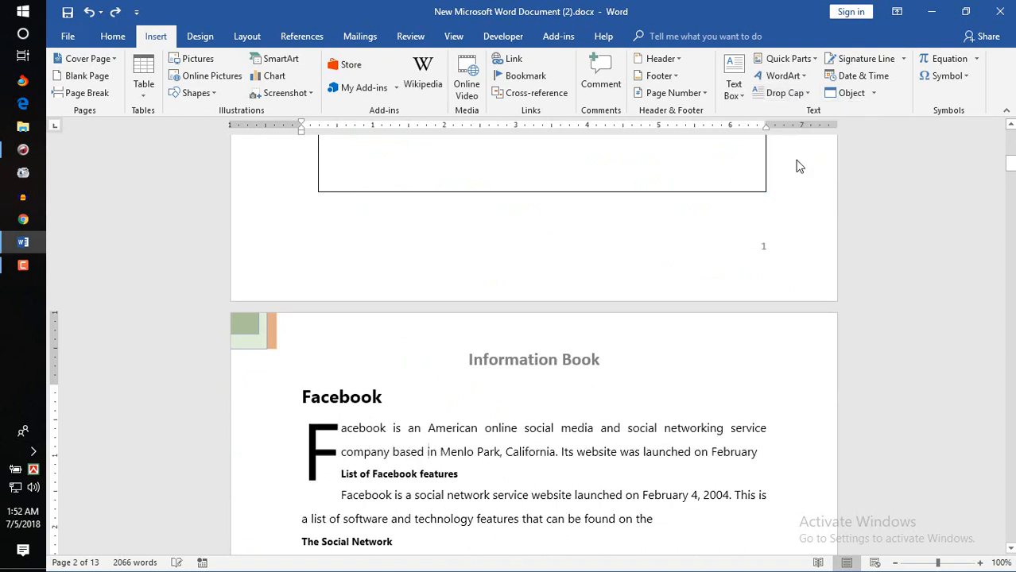
pyautogui.click(367, 453)
# Step: Try the In margin drop cap, undo it, and reapply the Dropped style
pyautogui.click(791, 94)
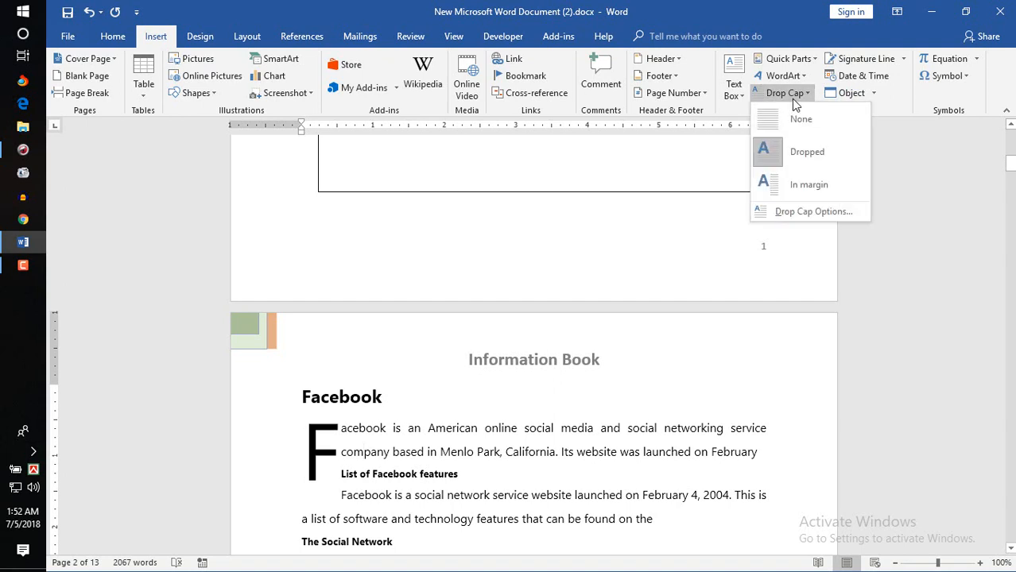
pyautogui.click(792, 185)
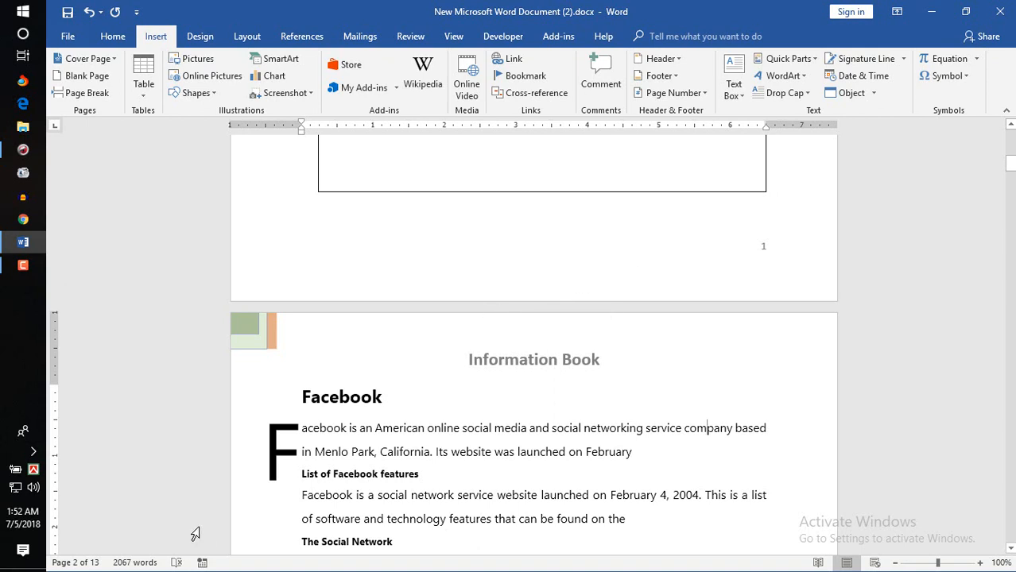
pyautogui.hotkey('ctrl', 'z')
pyautogui.hotkey('ctrl', 'z')
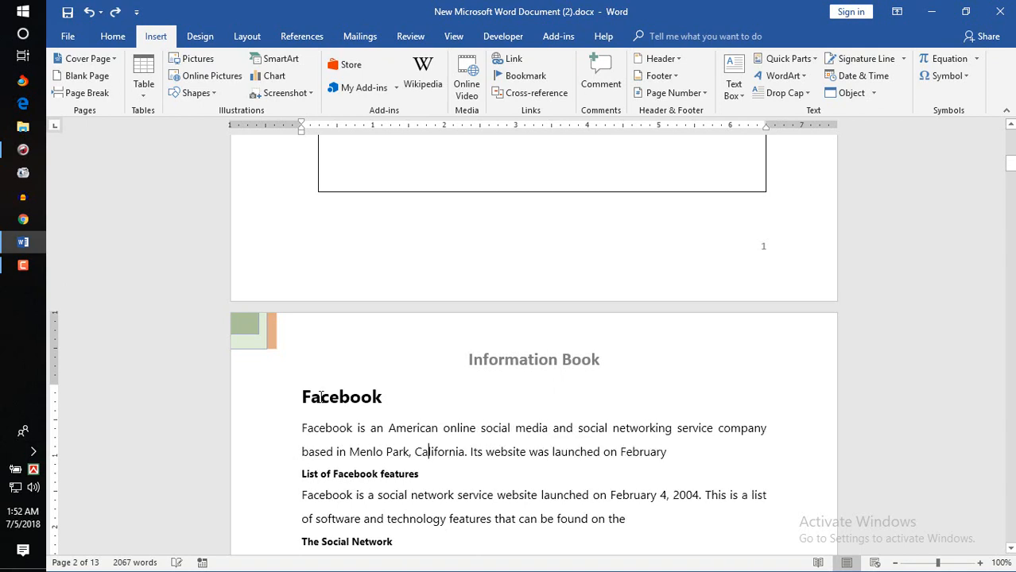
pyautogui.click(795, 93)
pyautogui.click(803, 151)
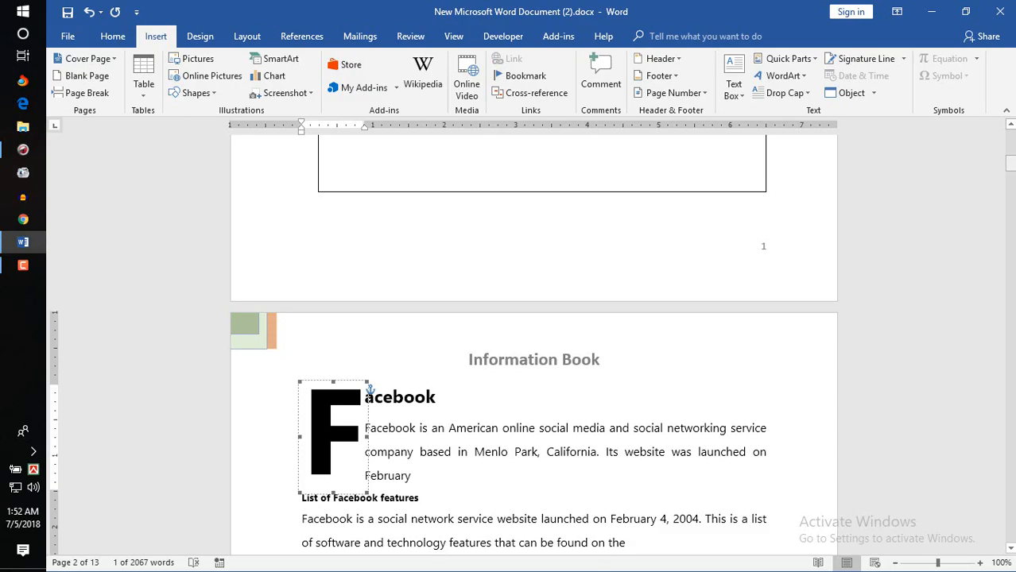
pyautogui.moveTo(1009, 163); pyautogui.dragTo(1010, 496)
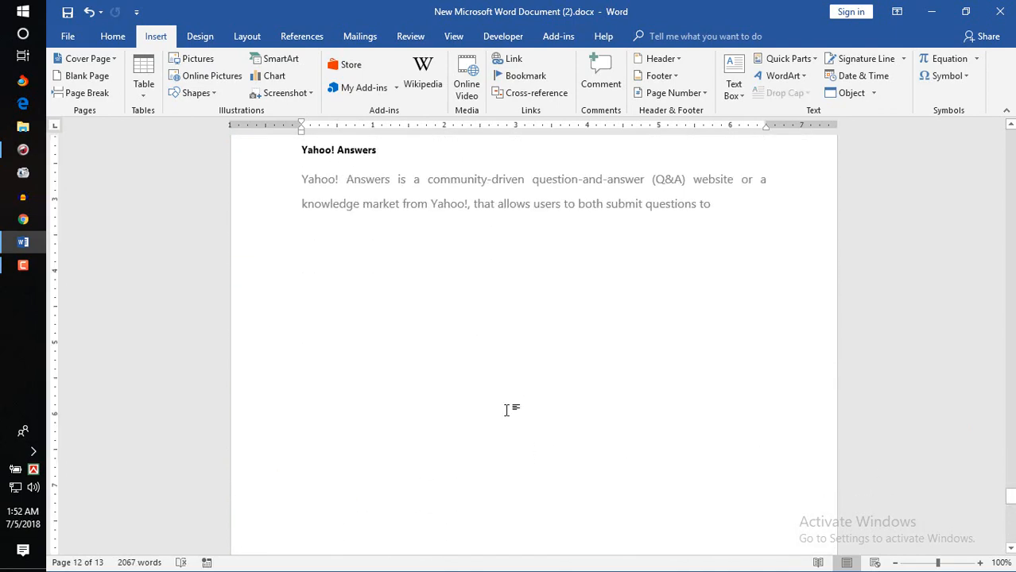
# Step: Remove the extra blank lines above 'Hdgf jsdh' and return to the blank line on page 12
pyautogui.press('Down')
pyautogui.press('BackSpace')
pyautogui.press('BackSpace')
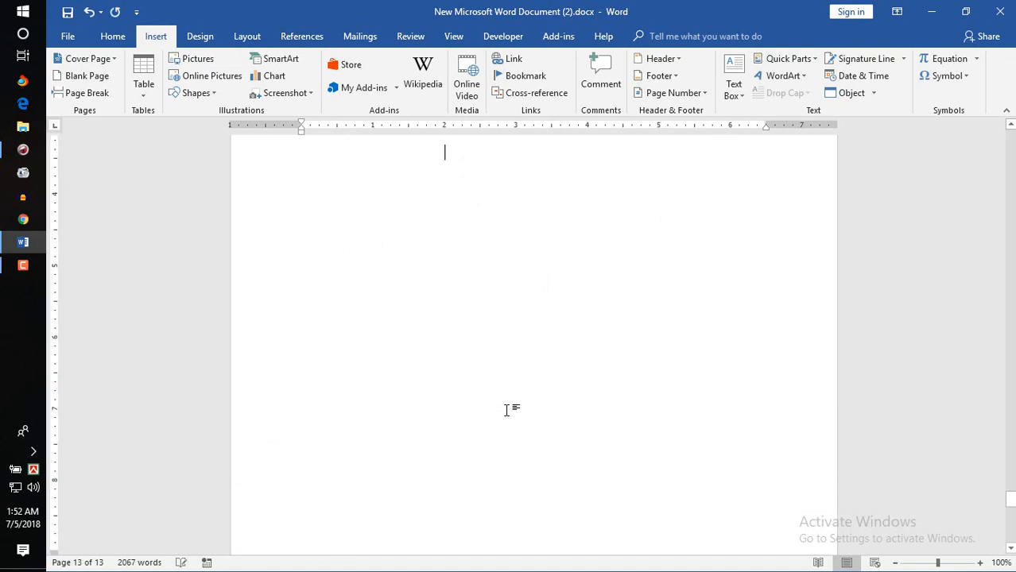
pyautogui.press('Return')
pyautogui.press('BackSpace')
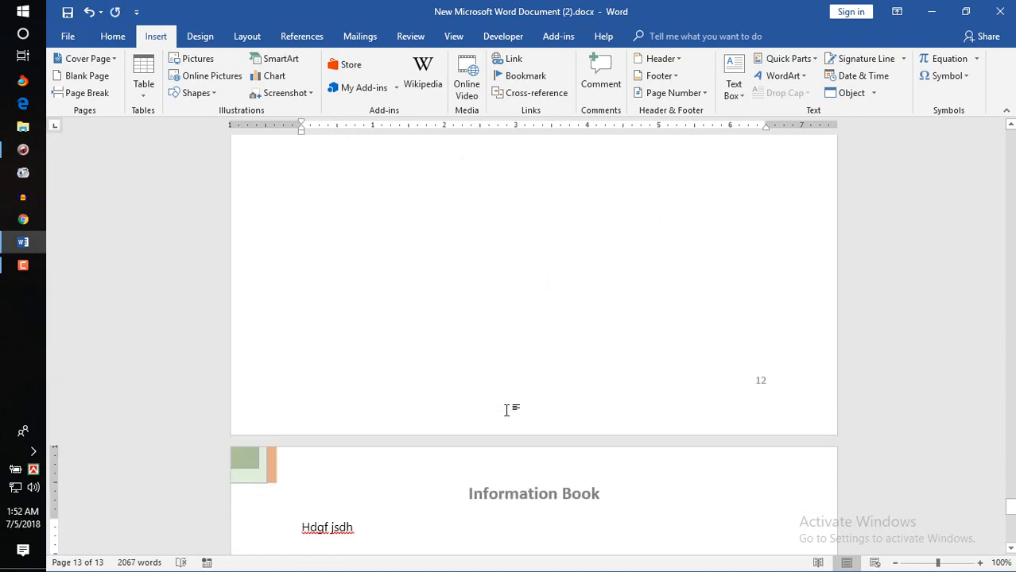
pyautogui.scroll(-3, 507, 409)
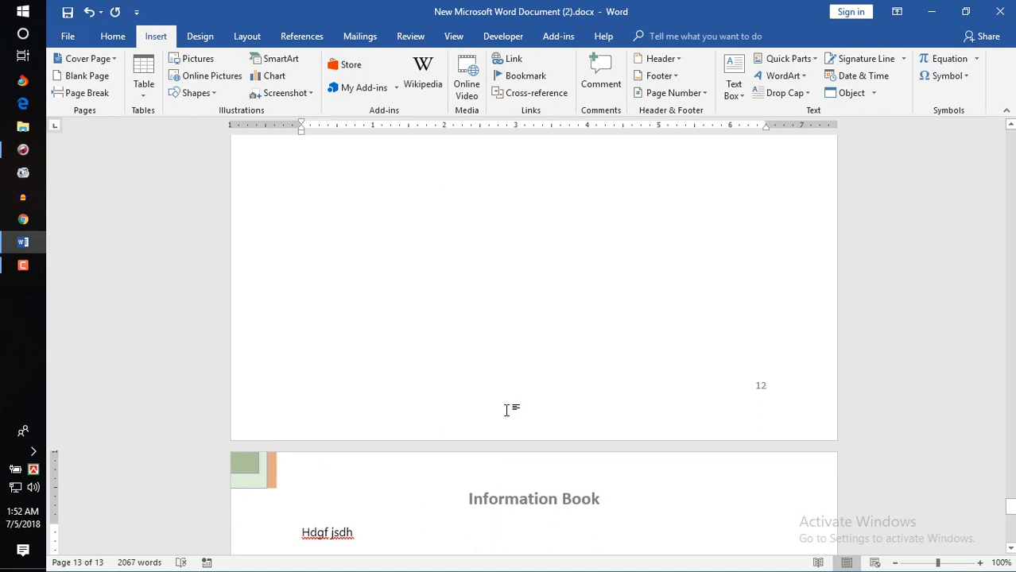
pyautogui.press('Up')
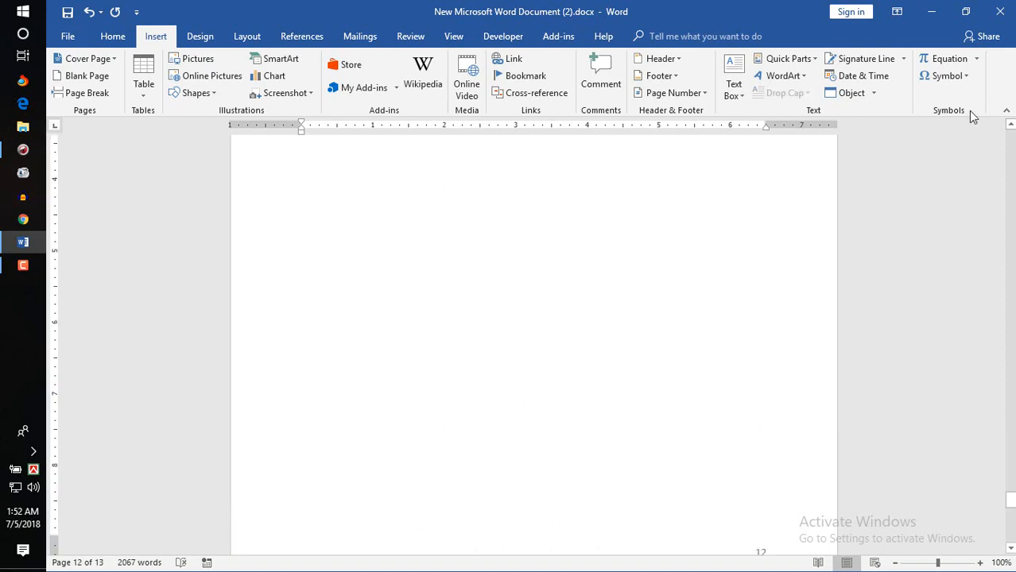
pyautogui.click(1011, 129)
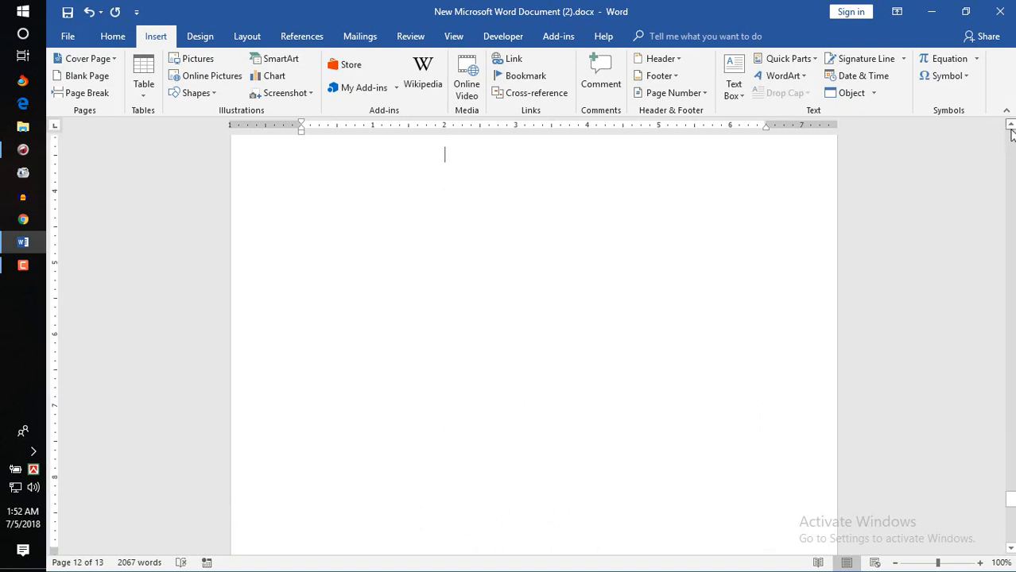
# Step: Insert a signature line with the signer's name, title Engineer and the signer's e-mail address
pyautogui.click(882, 60)
pyautogui.click(555, 221)
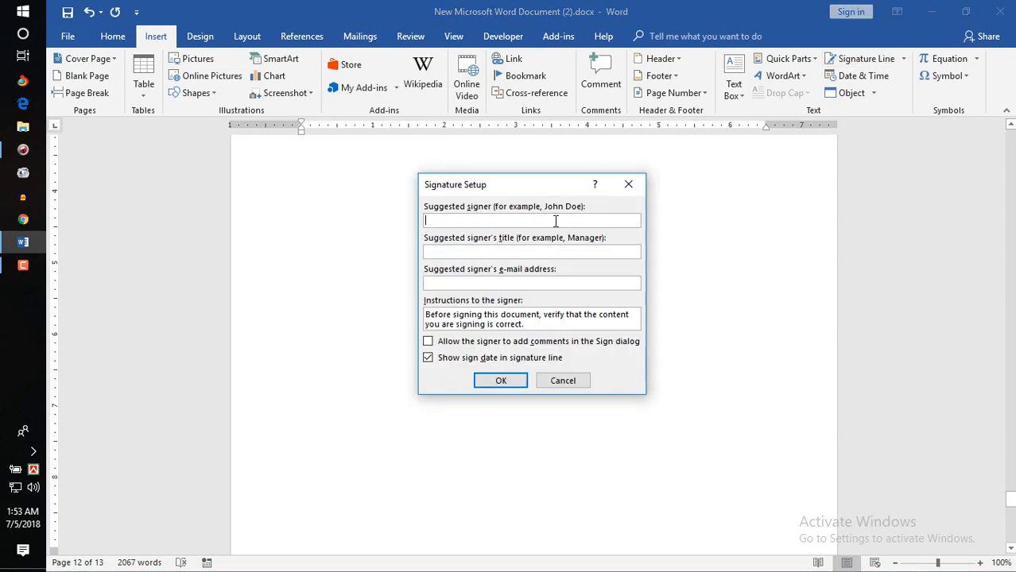
pyautogui.write('Monir')
pyautogui.press('Tab')
pyautogui.write('Engineer')
pyautogui.click(504, 283)
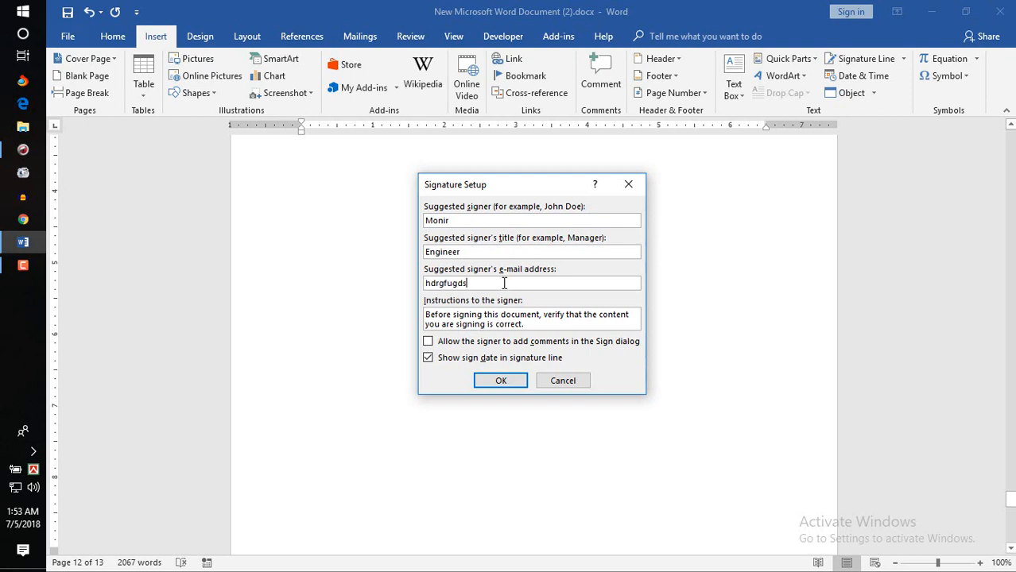
pyautogui.click(509, 380)
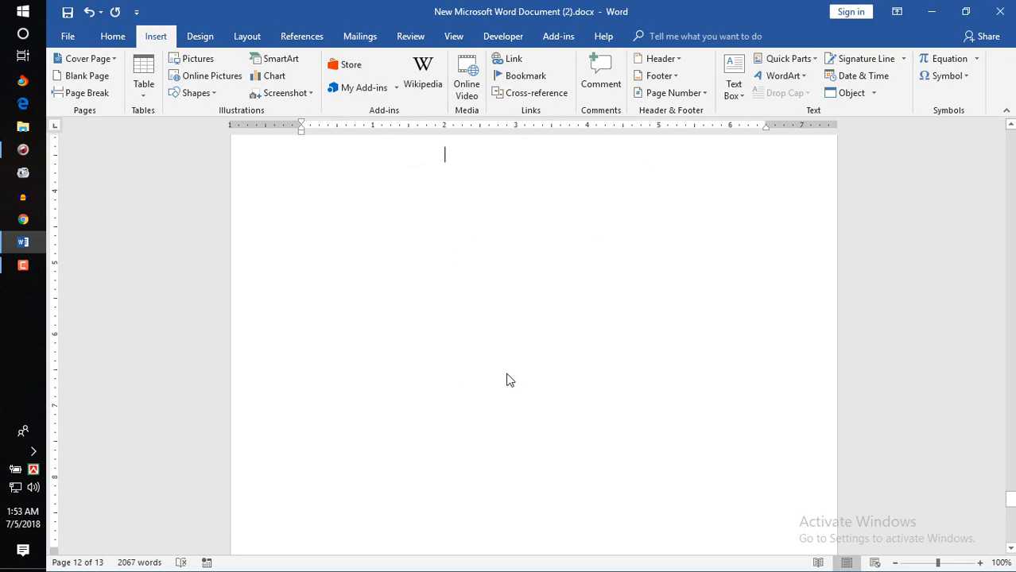
pyautogui.click(1010, 125)
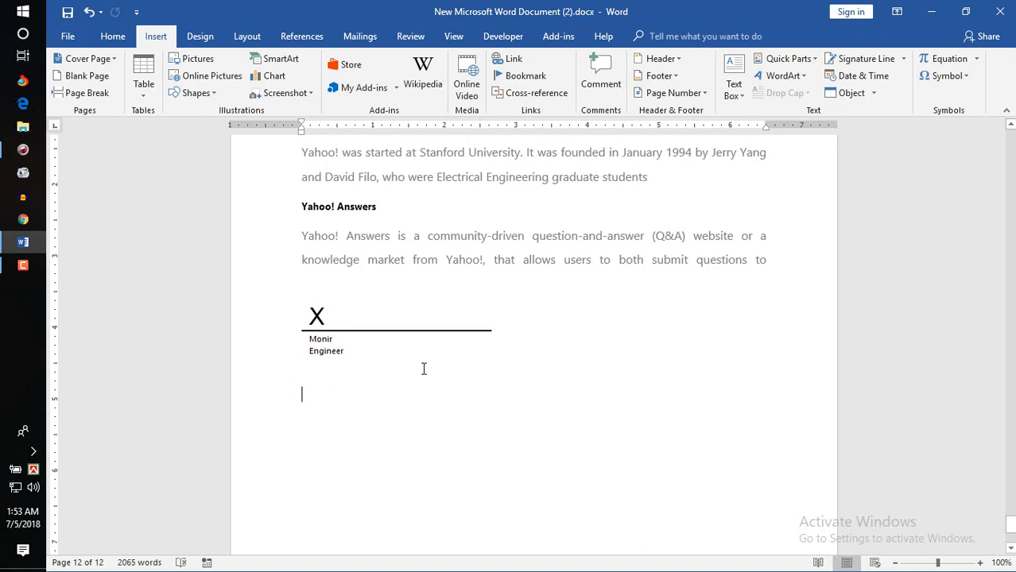
pyautogui.click(325, 318)
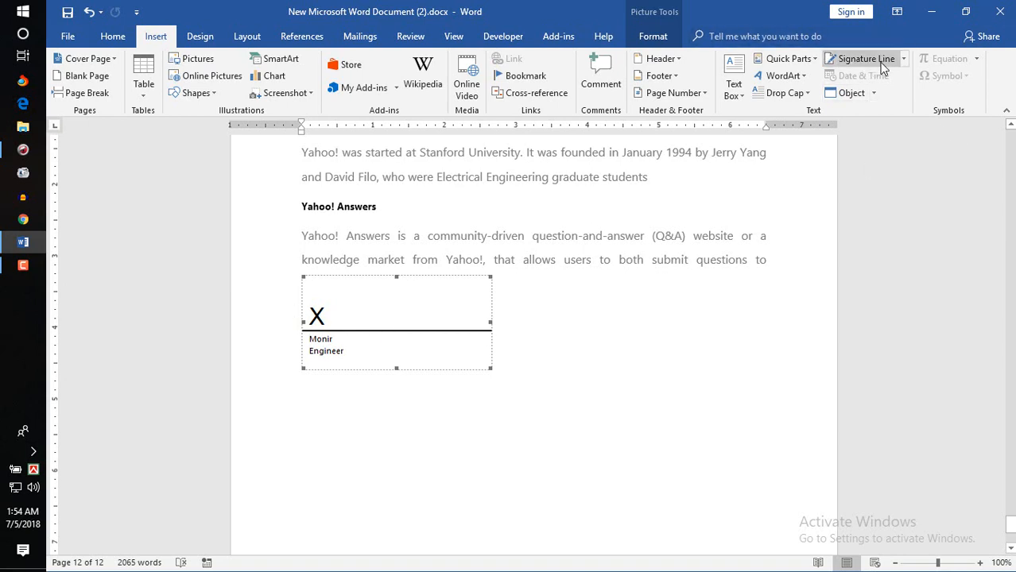
pyautogui.click(661, 335)
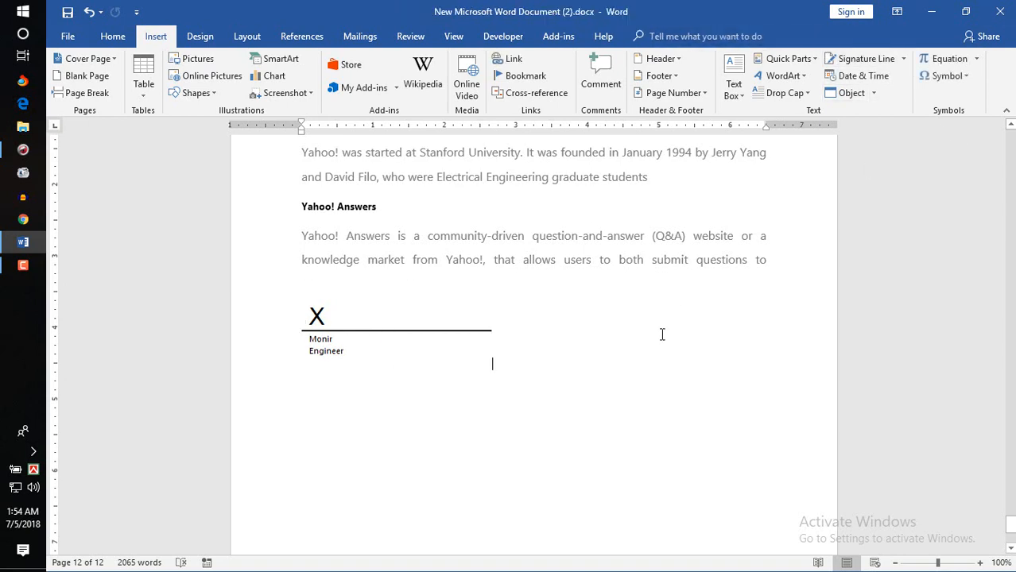
# Step: Insert the date 7/5/2018 just below the signature line
pyautogui.click(858, 77)
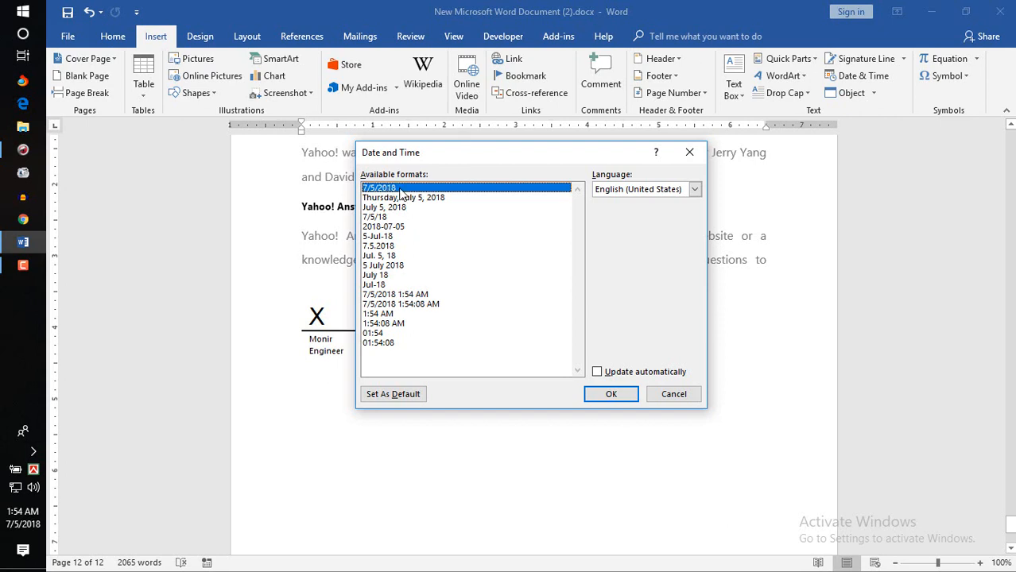
pyautogui.click(609, 395)
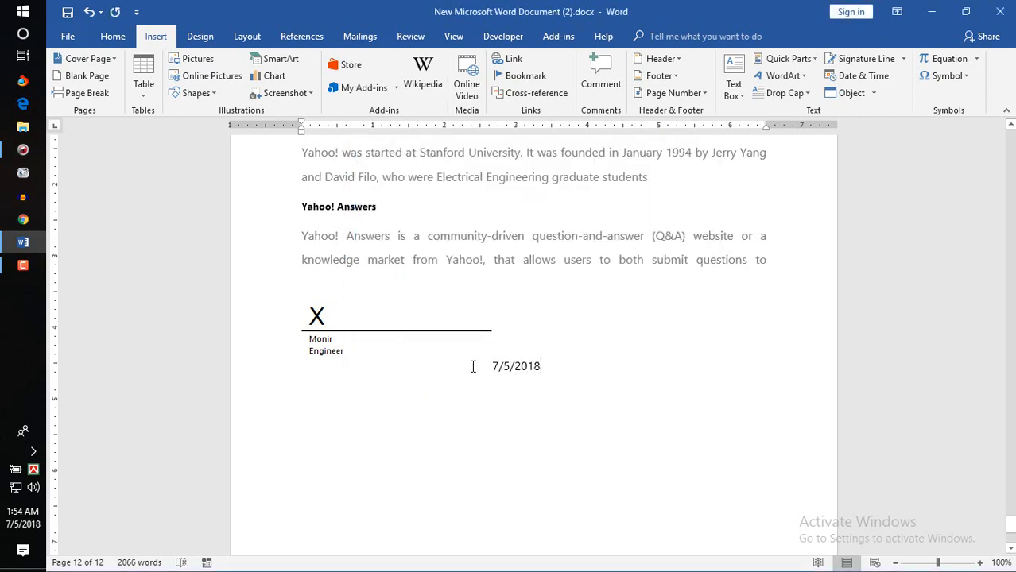
pyautogui.click(473, 367)
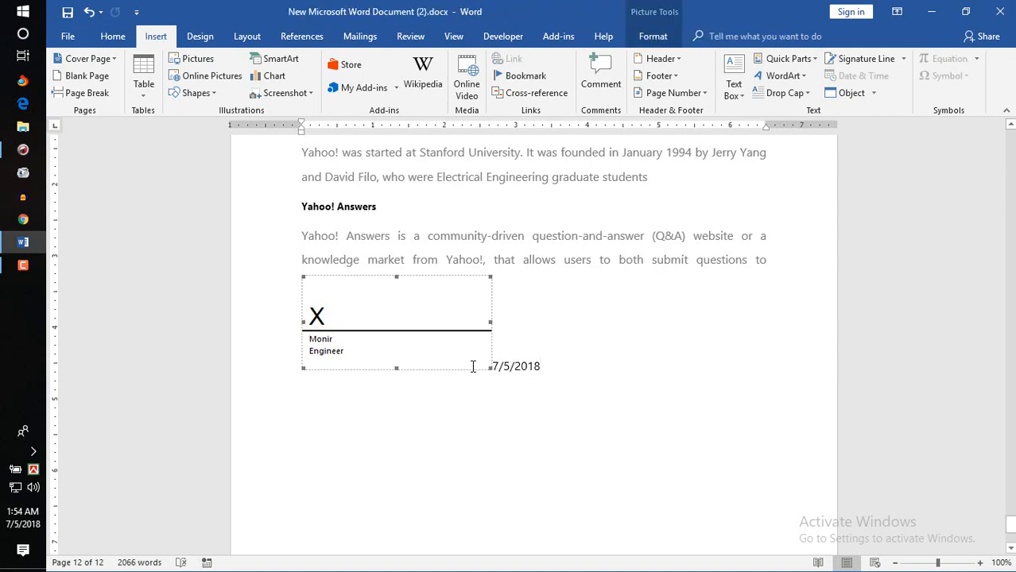
pyautogui.click(530, 367)
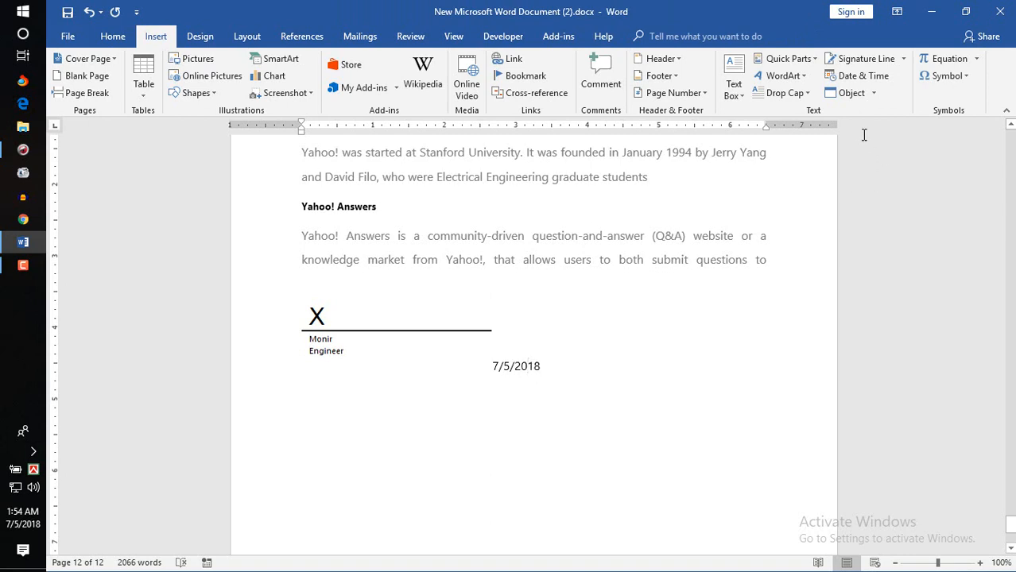
pyautogui.click(873, 94)
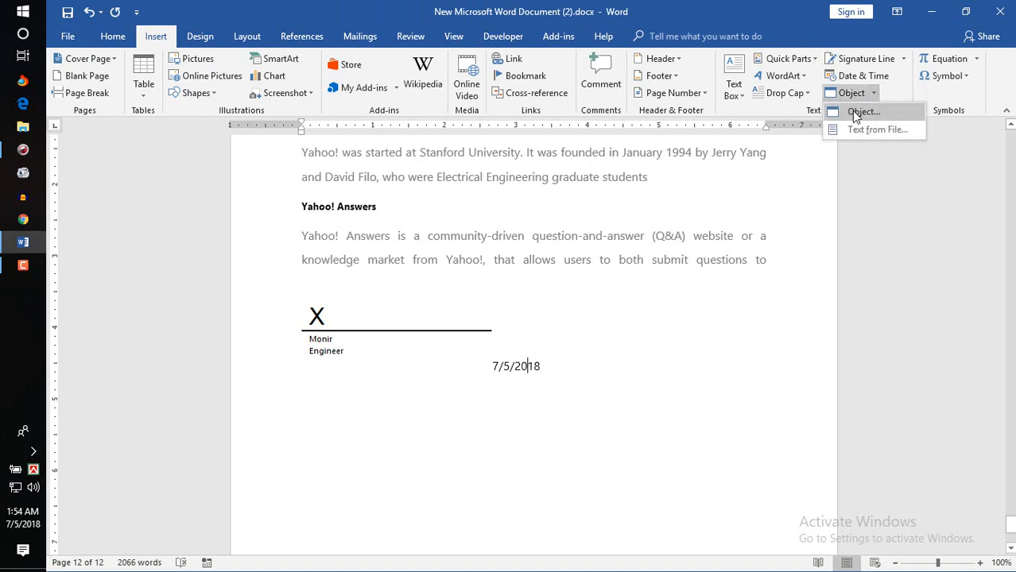
# Step: Embed a new Microsoft Excel Chart object below the date and return to the document
pyautogui.click(851, 110)
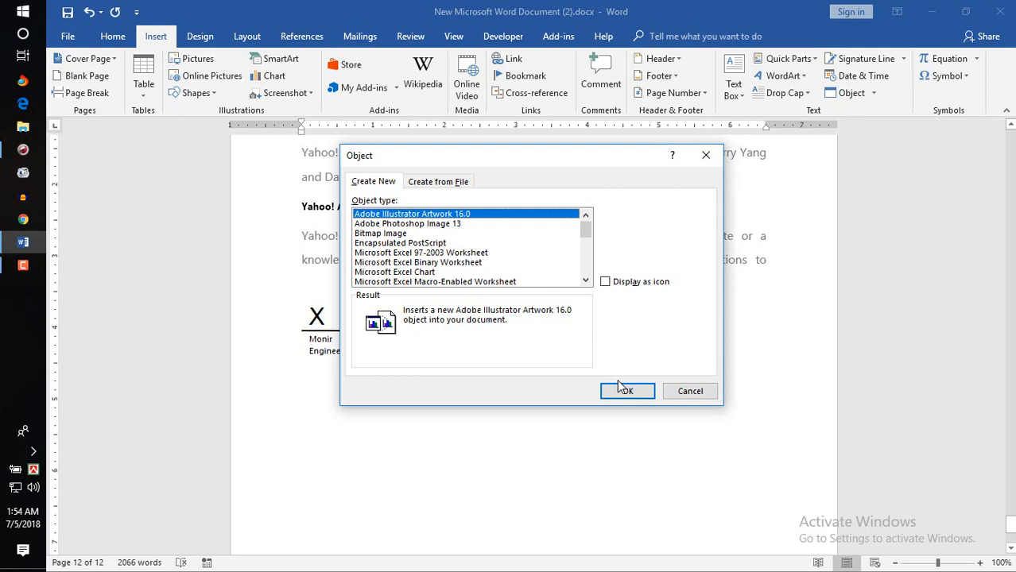
pyautogui.click(414, 272)
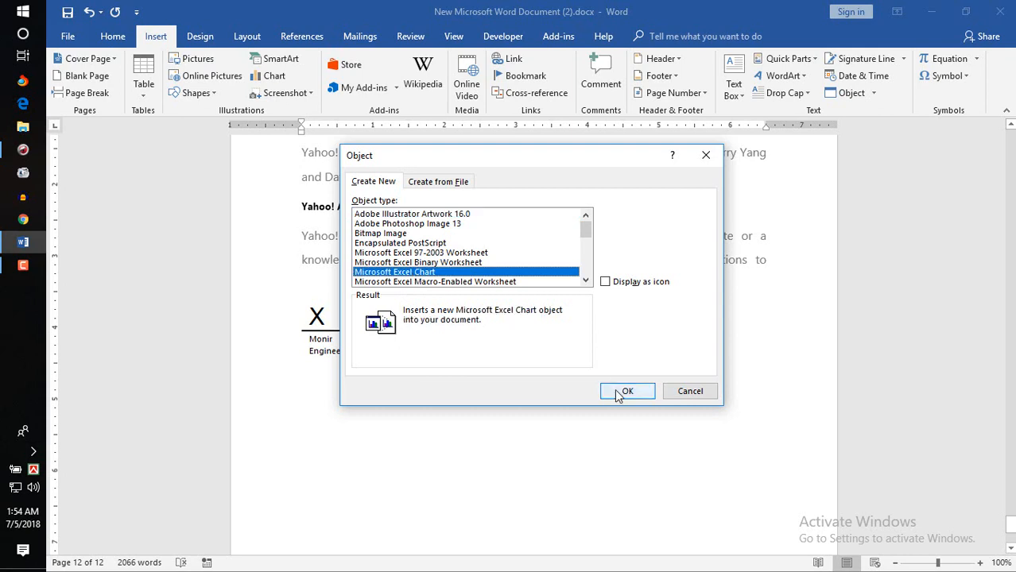
pyautogui.click(623, 390)
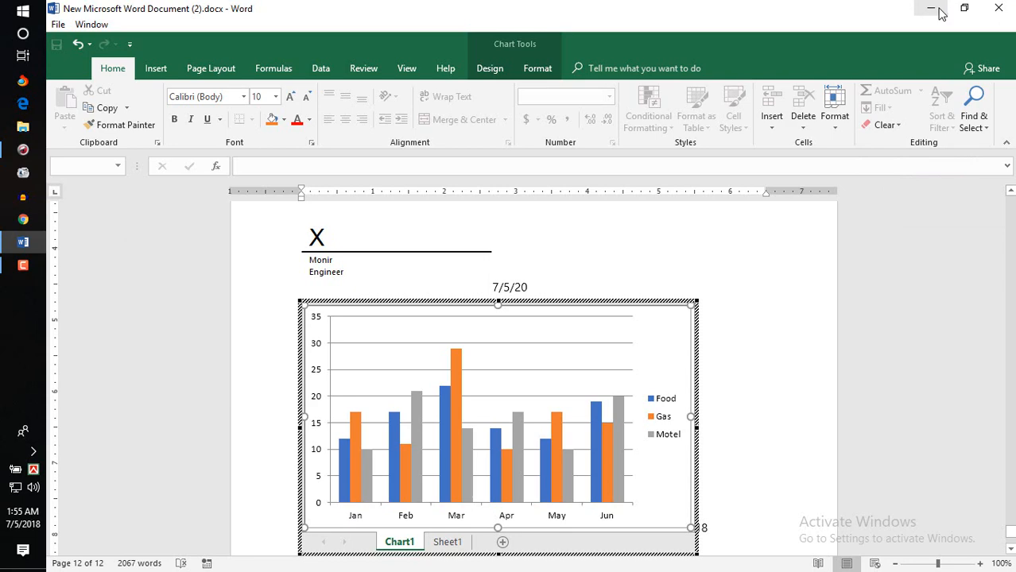
pyautogui.click(765, 252)
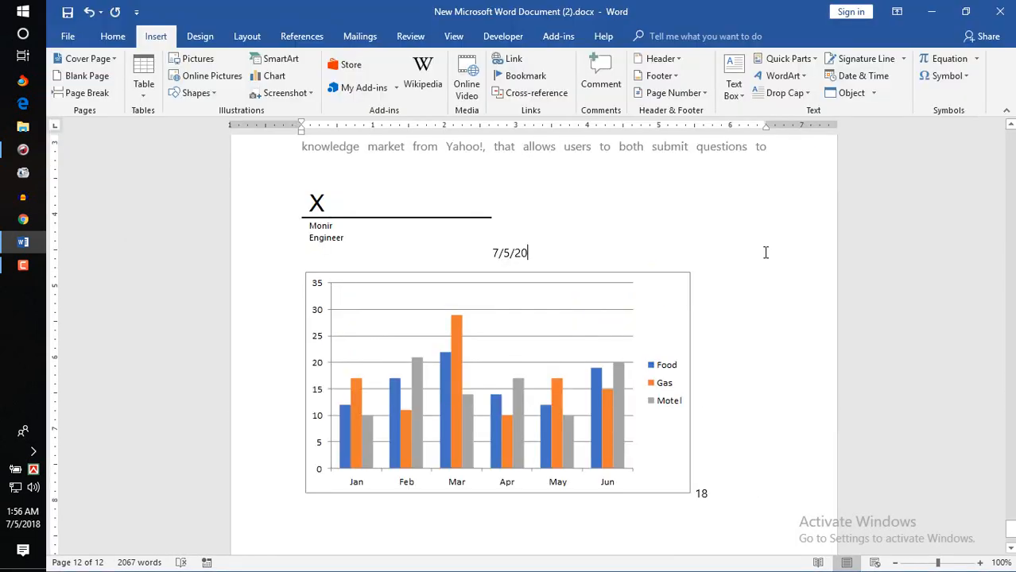